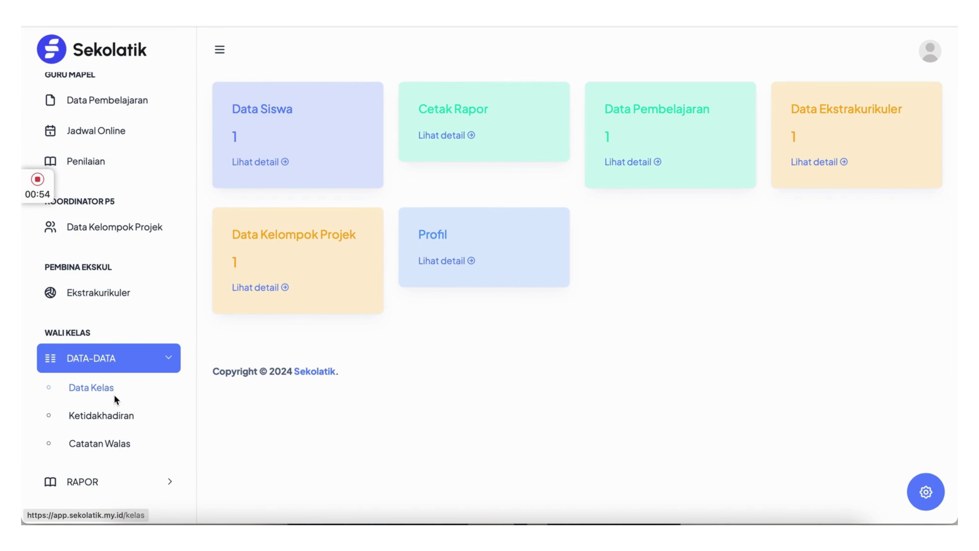
View the Data Kelas list and open the absence (Ketidakhadiran) management page for class 2A.
click(91, 388)
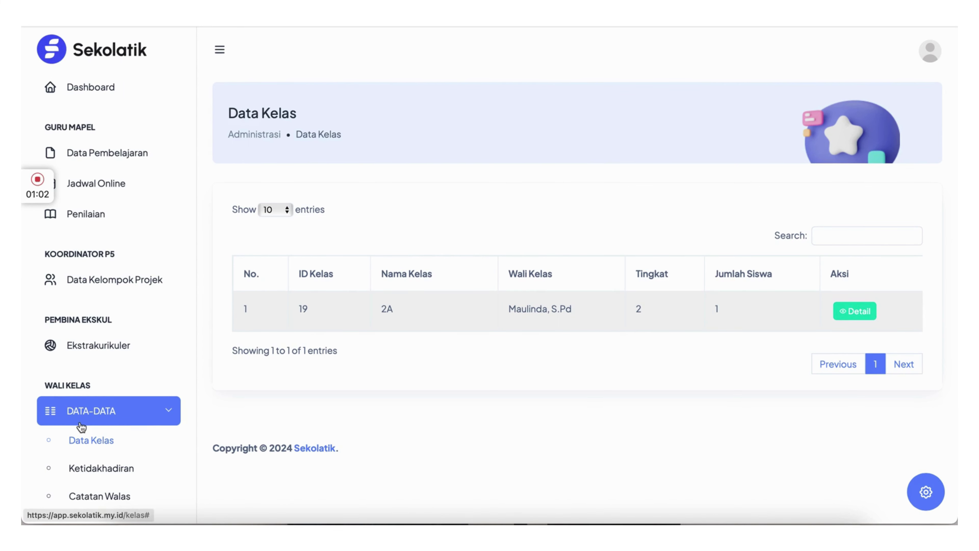
scroll(81, 426, down, 2)
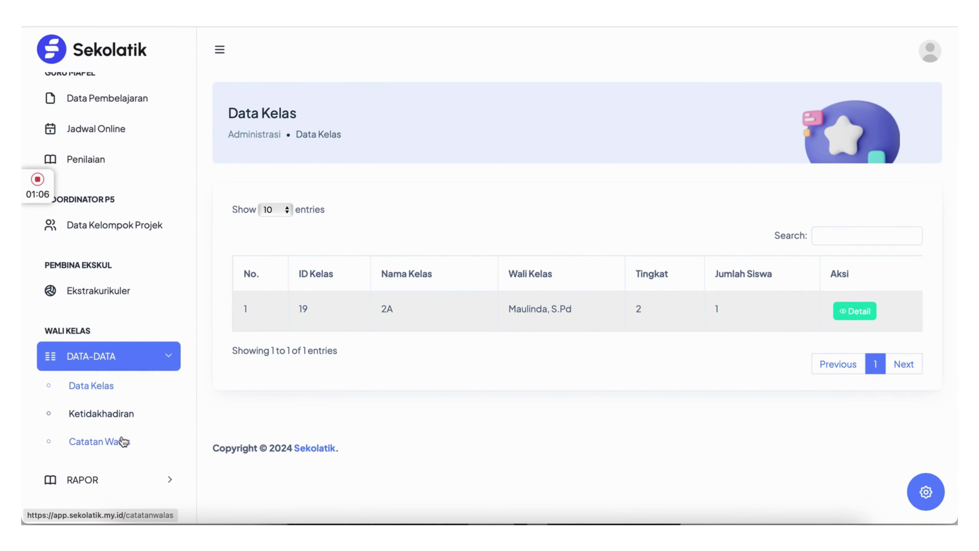
click(115, 413)
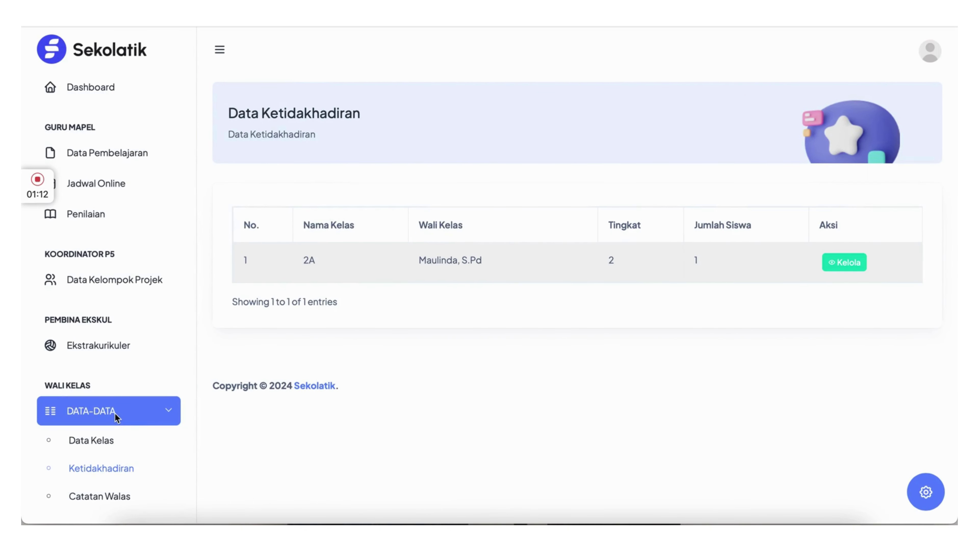
click(850, 259)
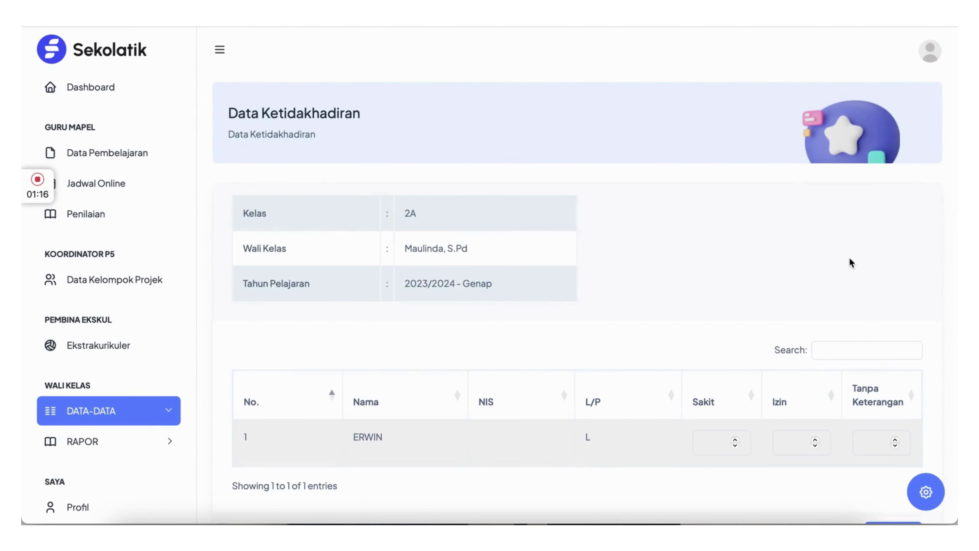
Record the student's absences as Sakit 0, Izin 1 and Tanpa Keterangan 2, confirm the entries as correct and save the update.
scroll(850, 257, down, 1)
scroll(850, 257, down, 2)
click(703, 326)
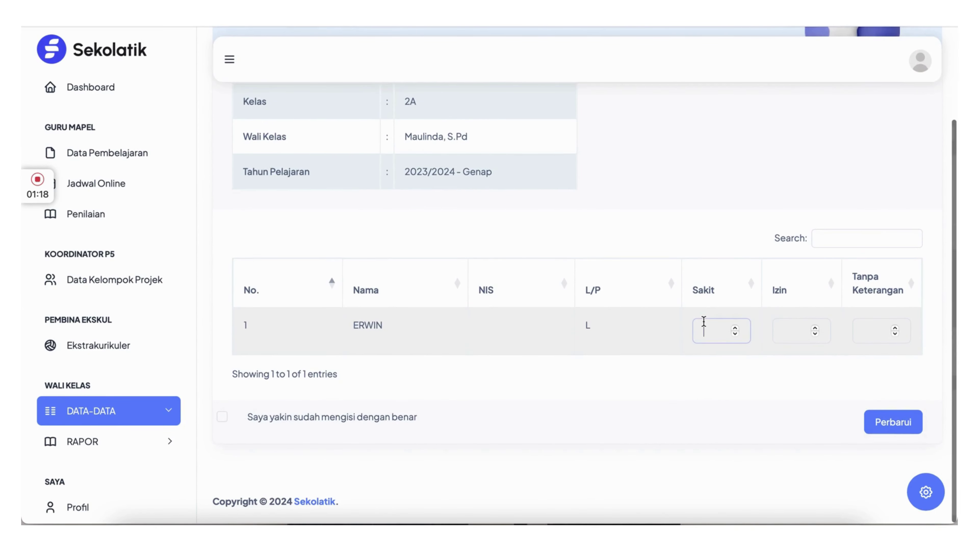
click(784, 327)
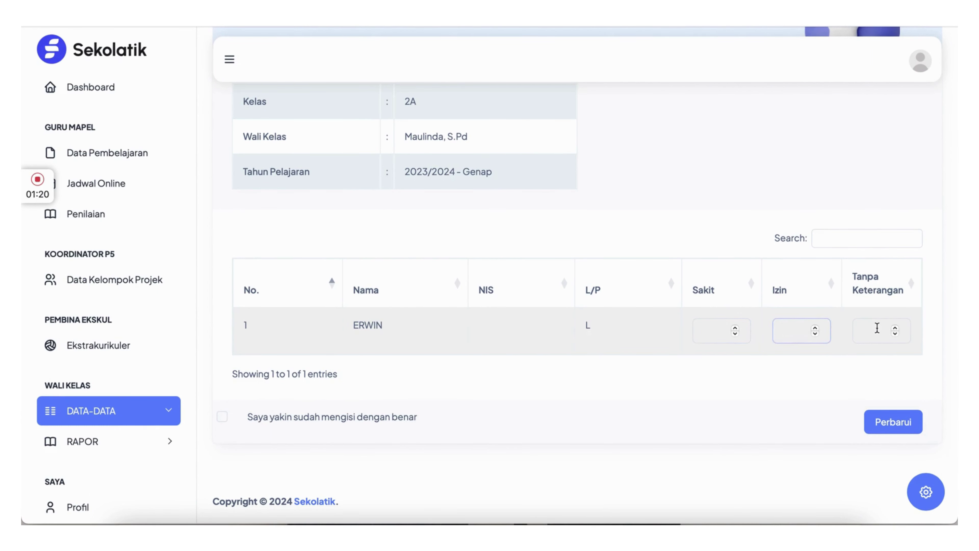
click(877, 328)
click(712, 326)
text(0)
click(789, 332)
text(1)
click(869, 330)
text(2)
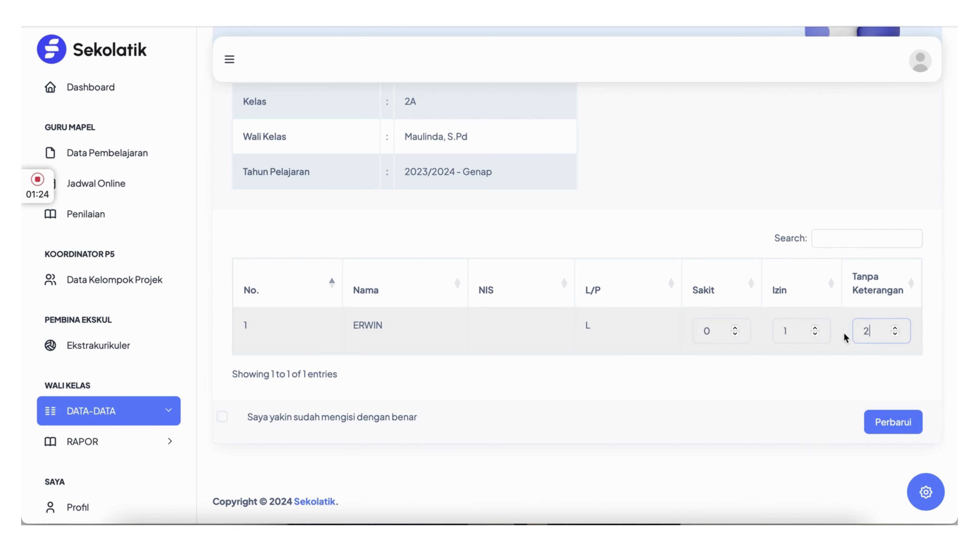
click(225, 419)
click(880, 422)
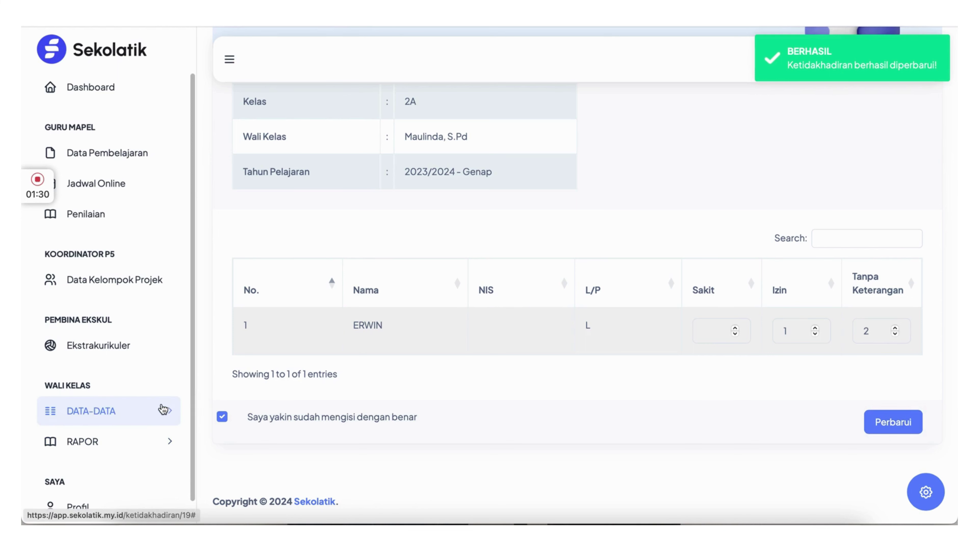
Open the homeroom teacher notes (Catatan Walas) management page for class 2A.
click(164, 416)
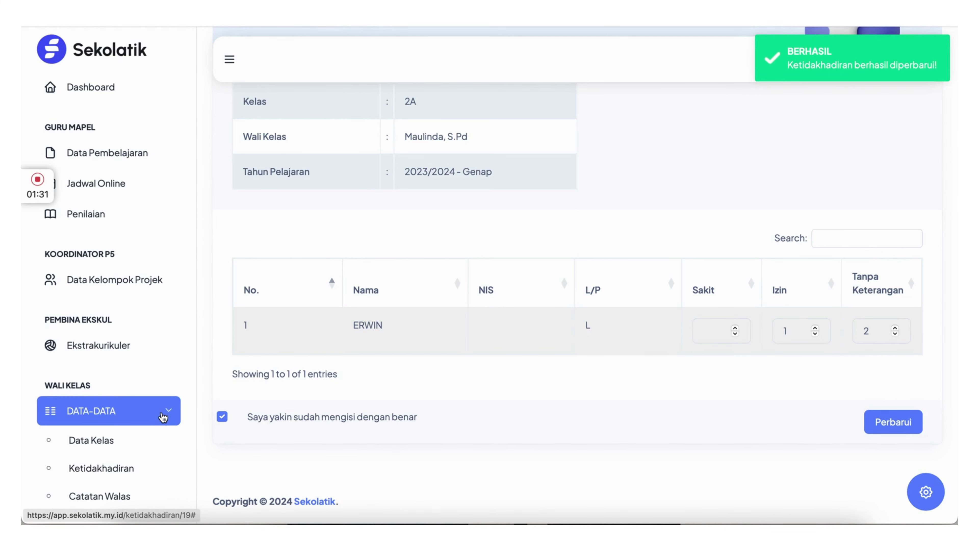
click(111, 498)
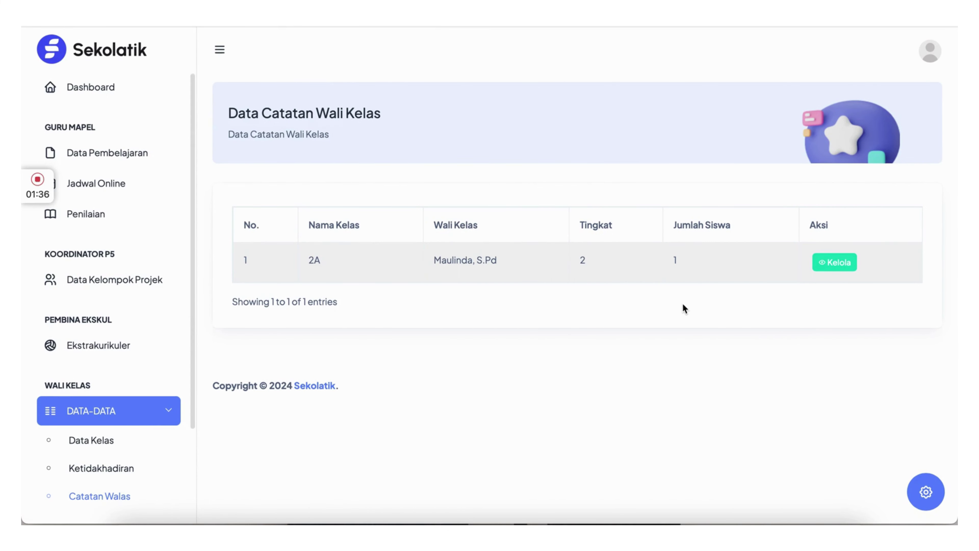
click(846, 268)
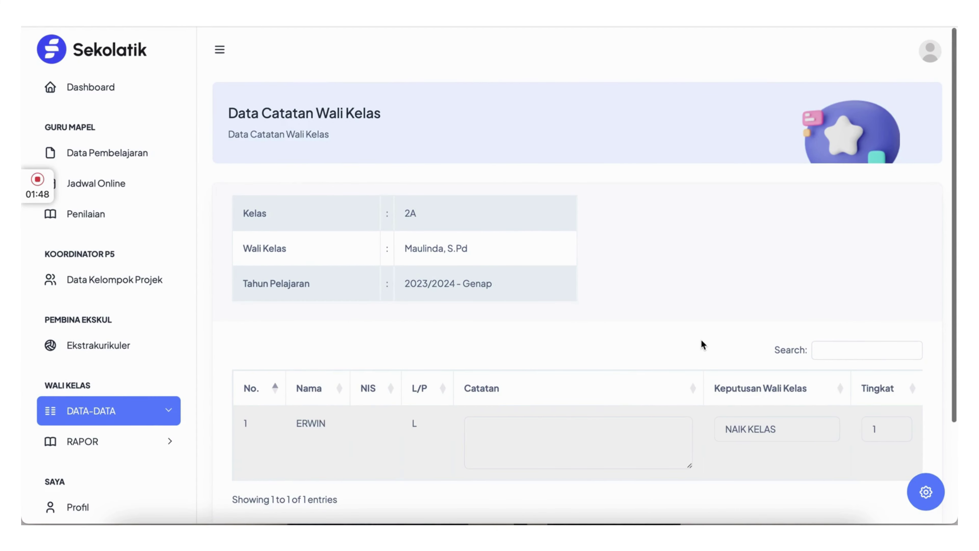
scroll(701, 339, down, 3)
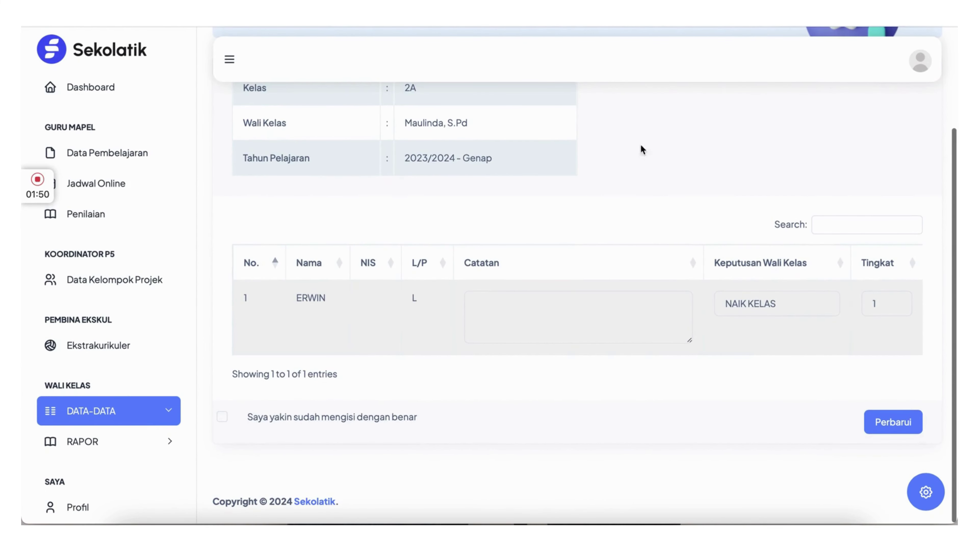
scroll(363, 317, up, 1)
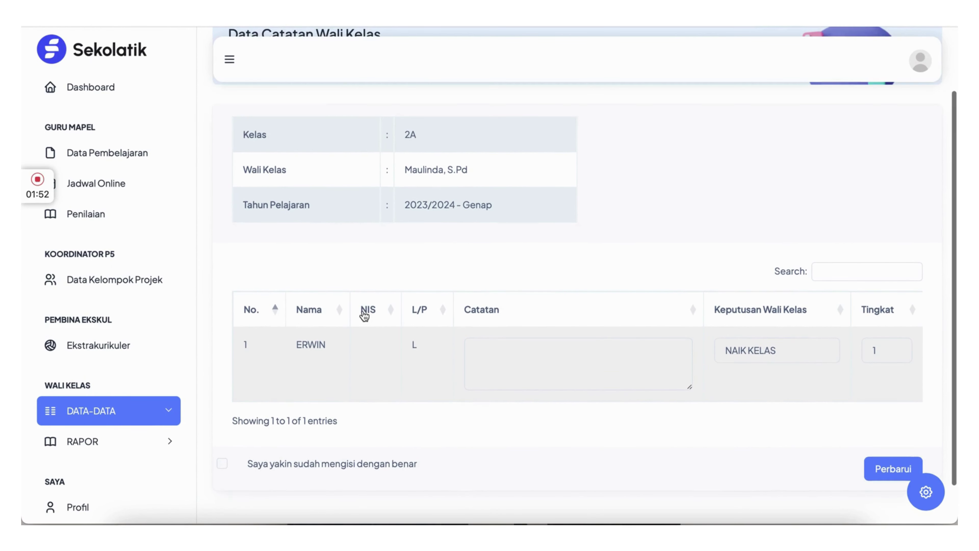
Examine the note field and the options offered for Keputusan Wali Kelas and Tingkat, comparing them with the class level.
click(530, 360)
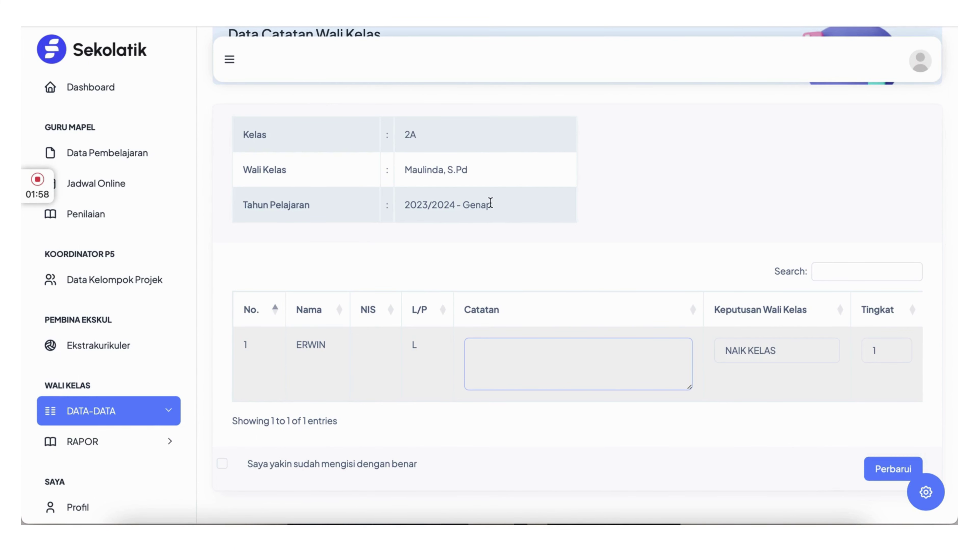
click(744, 359)
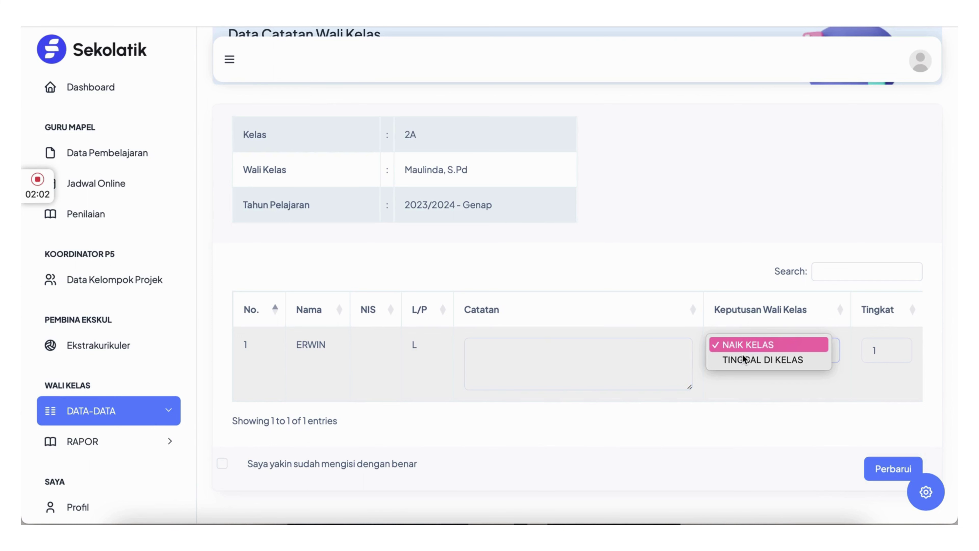
click(888, 353)
click(887, 353)
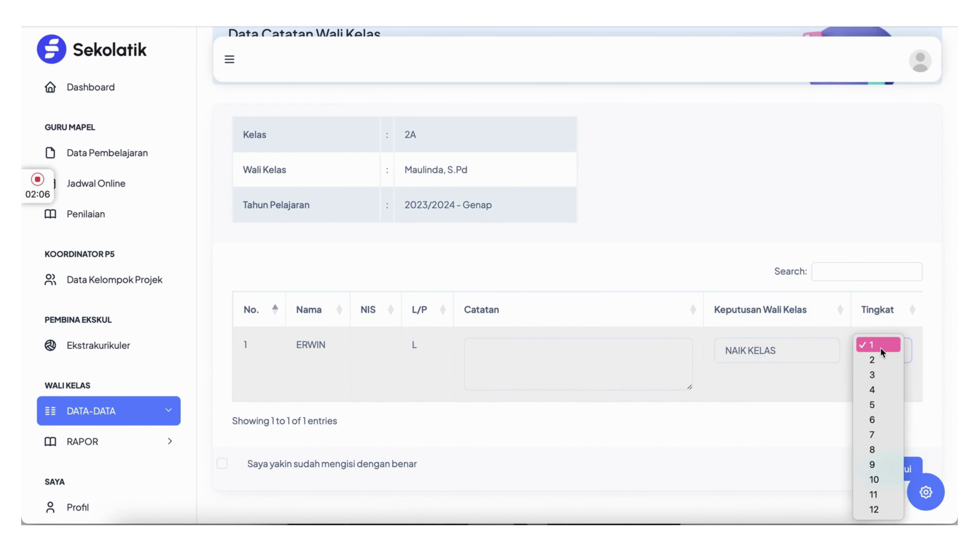
click(576, 343)
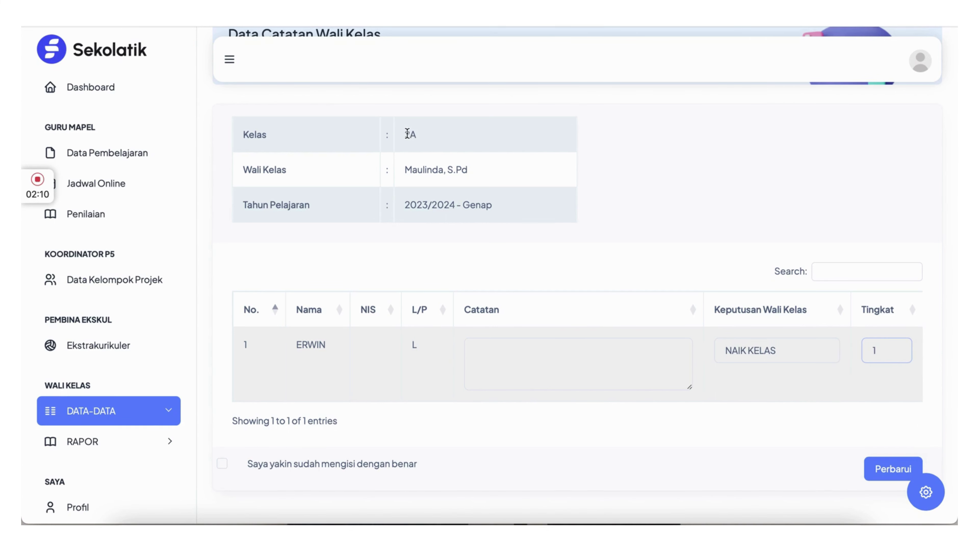
drag(407, 134, 410, 134)
click(794, 351)
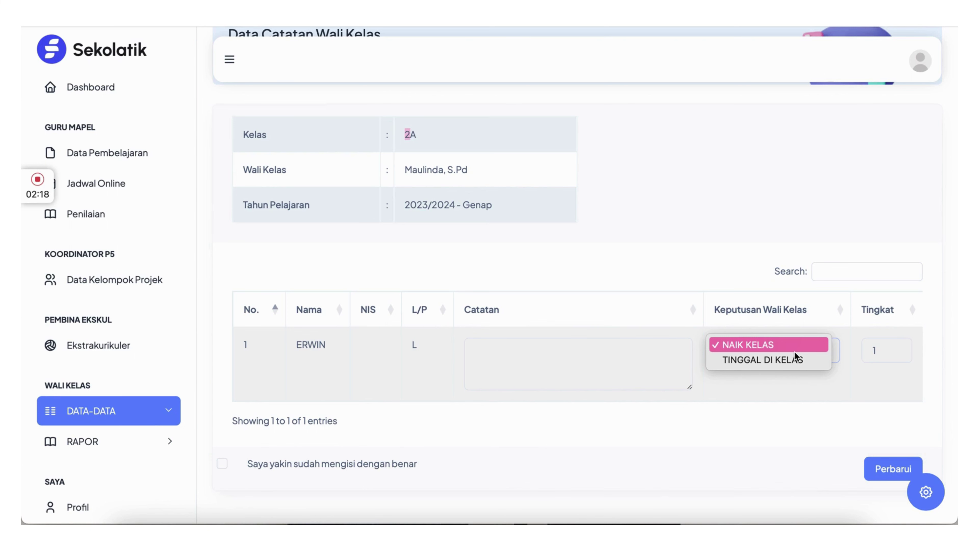
click(526, 361)
Enter the note "Oke bagus.", set Tingkat to 3, confirm the entries as correct and save the update.
click(572, 350)
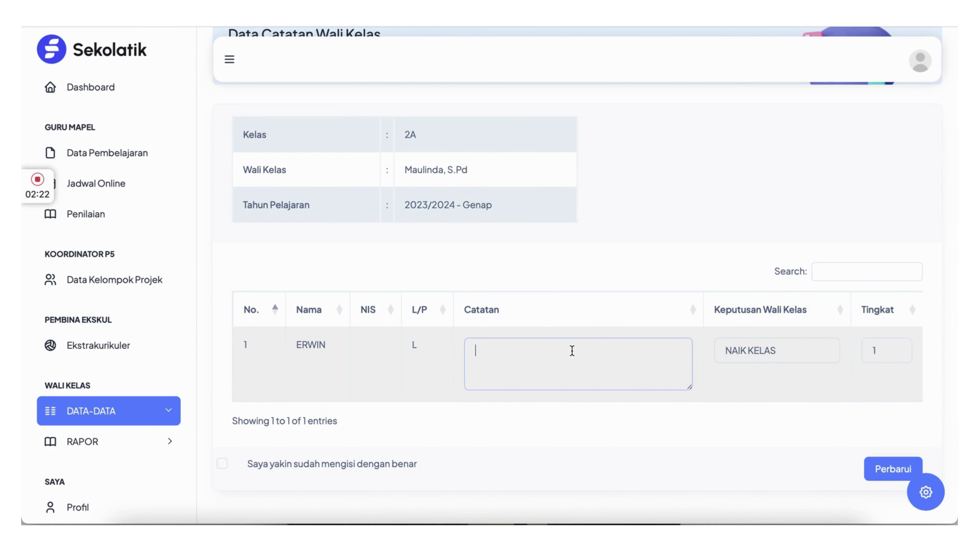
text(Oke bagus.)
click(880, 351)
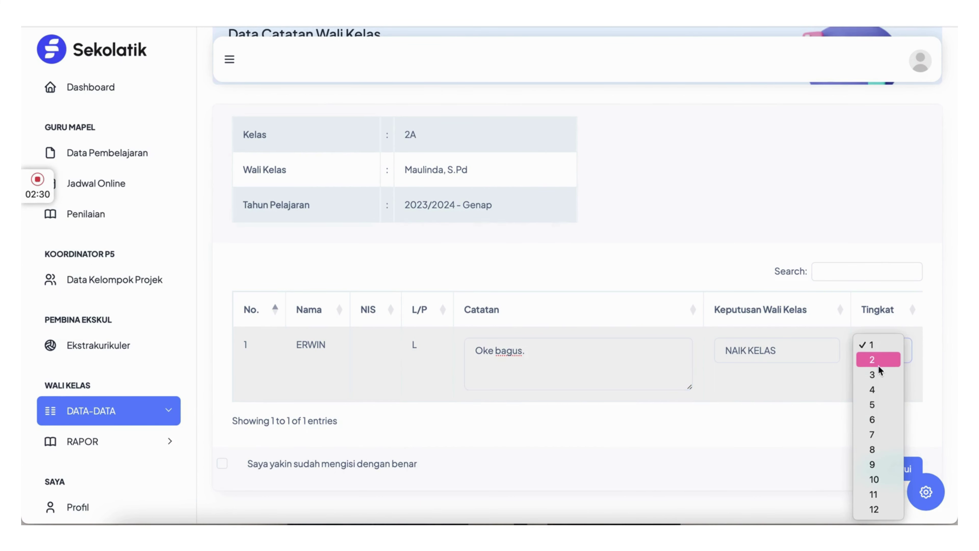
click(878, 375)
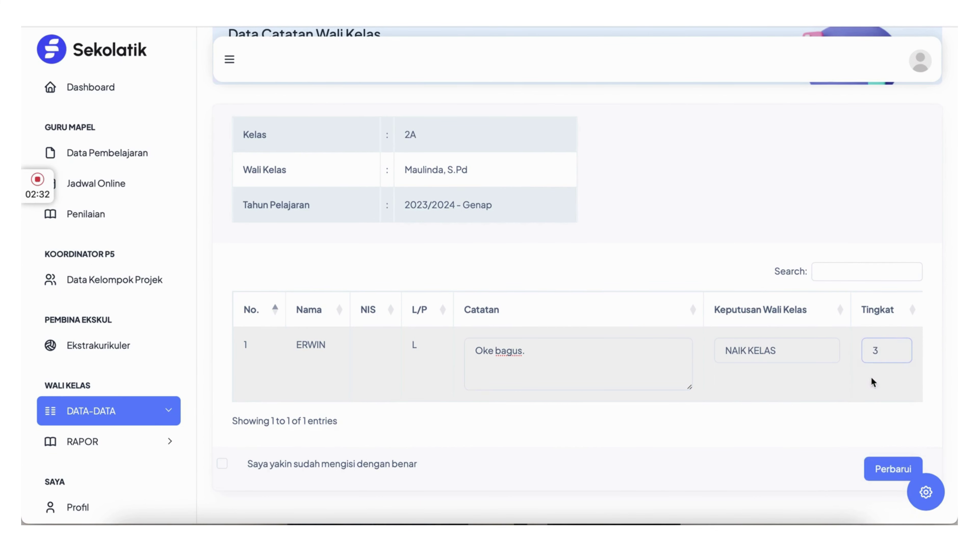
click(305, 463)
click(889, 469)
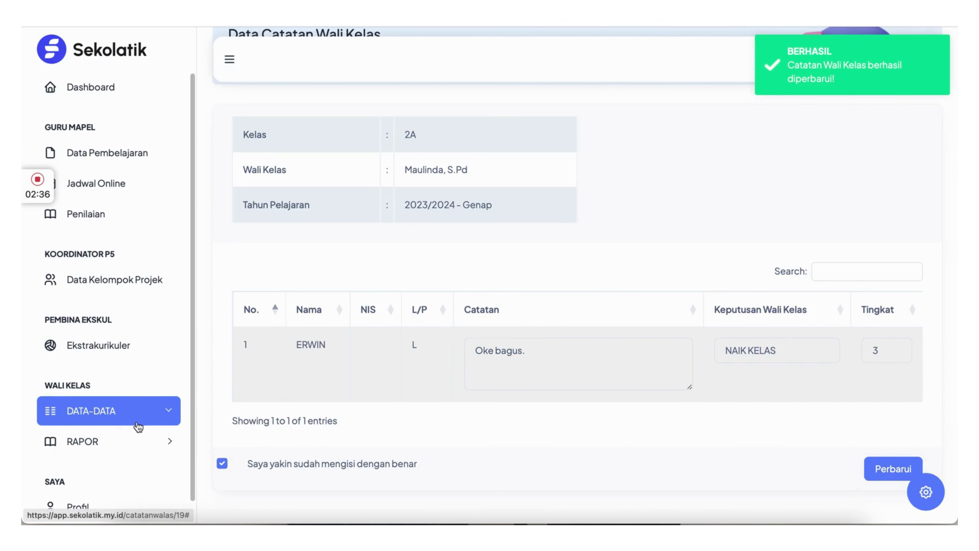
Open the report card printing details for class 2A and set Jenis Kertas to A4.
click(116, 441)
scroll(110, 428, down, 2)
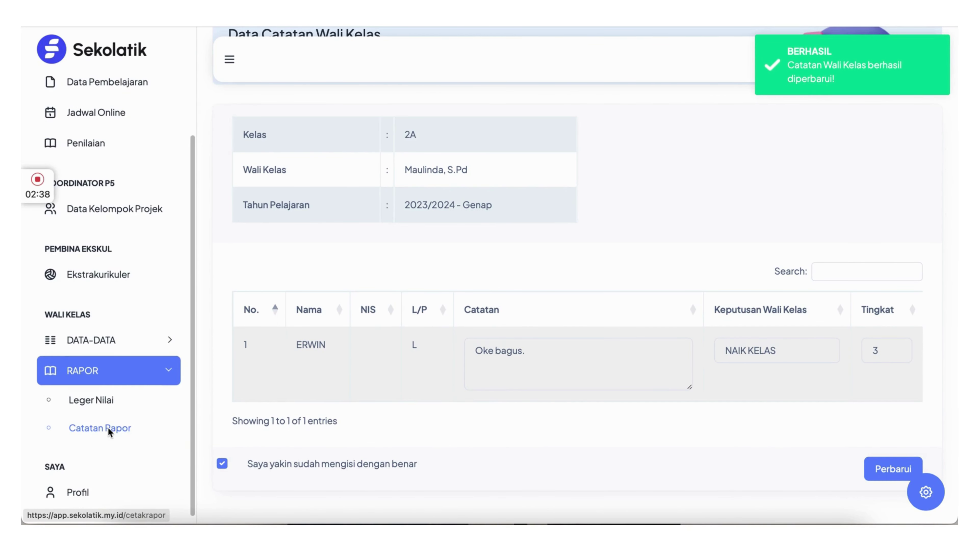
click(108, 426)
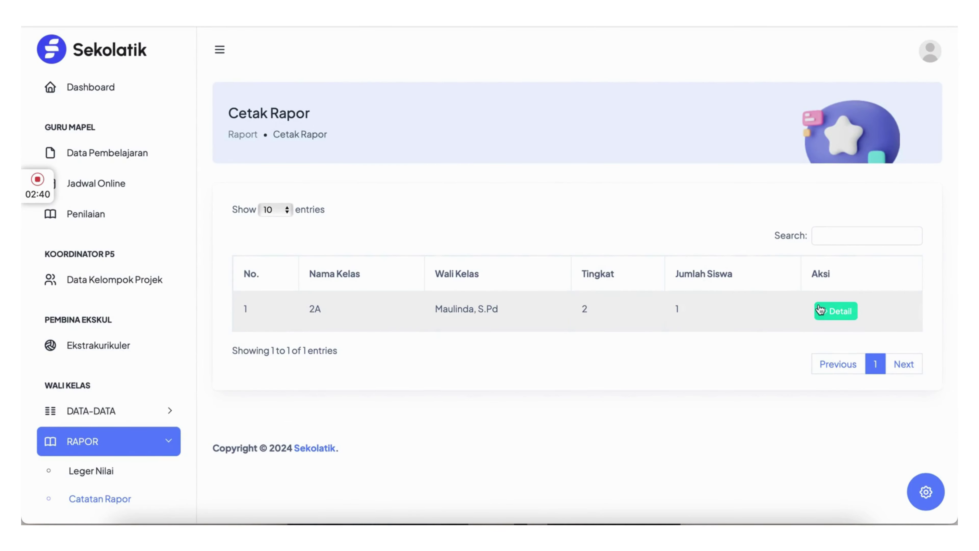
click(821, 311)
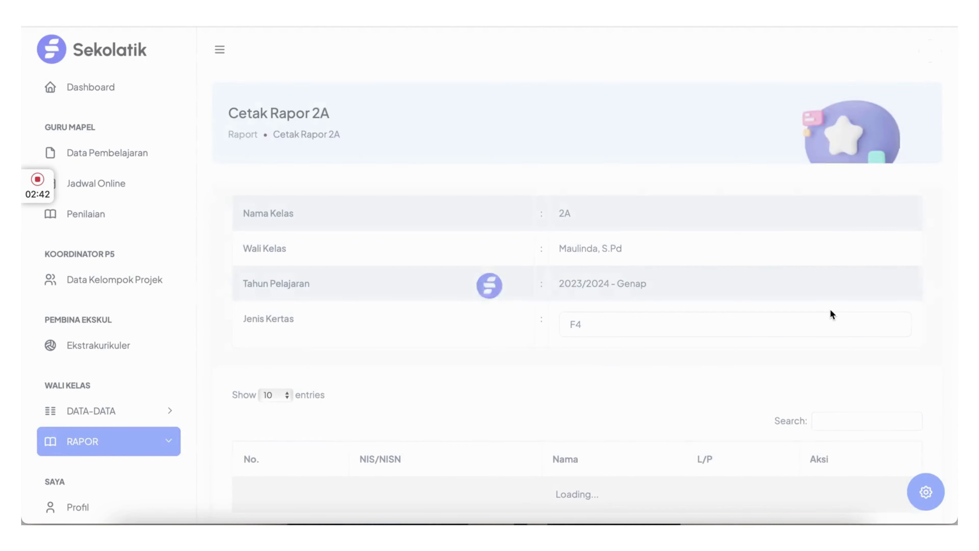
scroll(831, 309, down, 3)
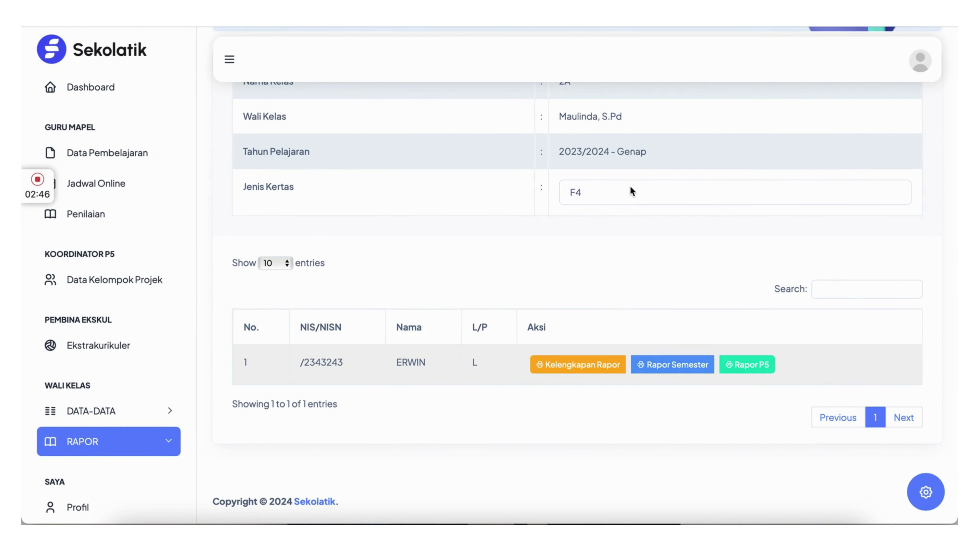
scroll(631, 187, up, 1)
click(619, 255)
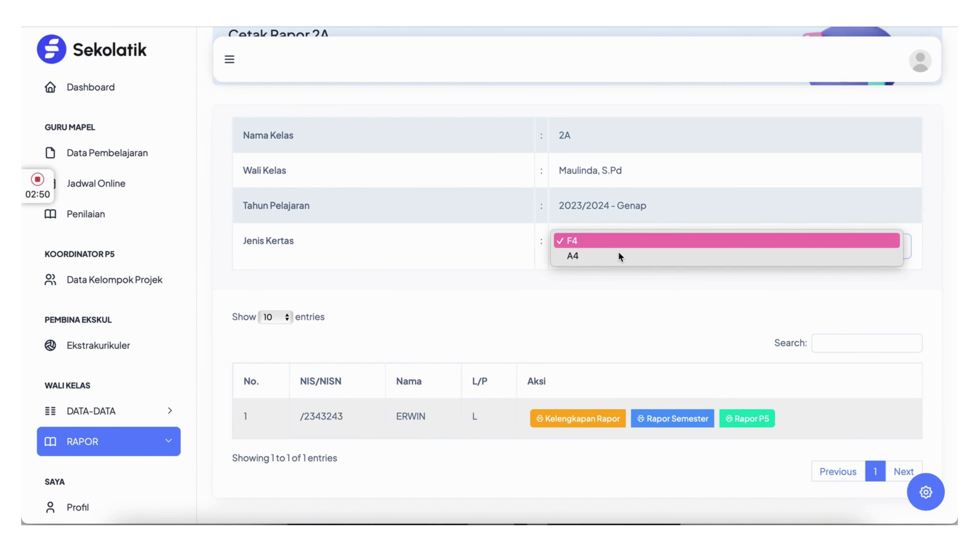
click(609, 259)
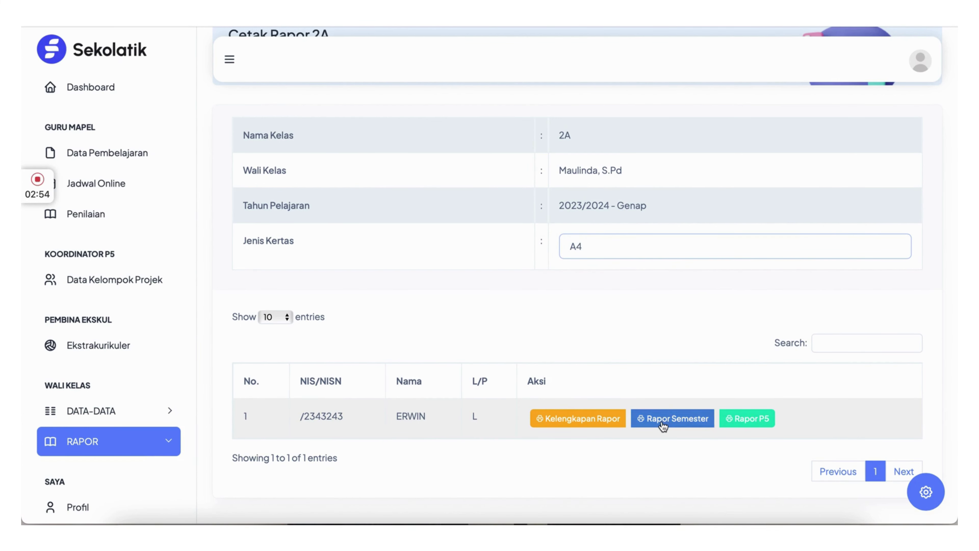
Open the student's Kelengkapan Rapor document, look through all its pages and close it.
click(576, 424)
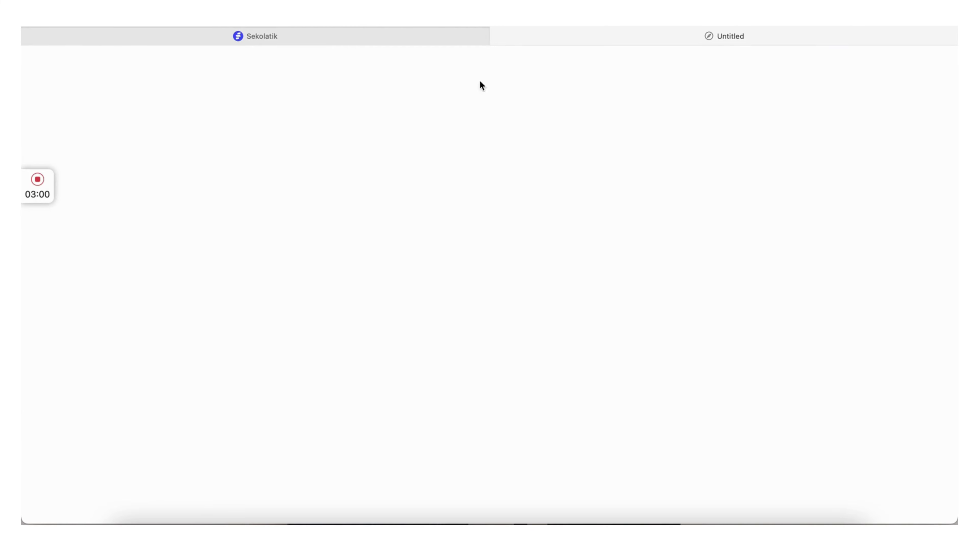
click(455, 36)
click(565, 31)
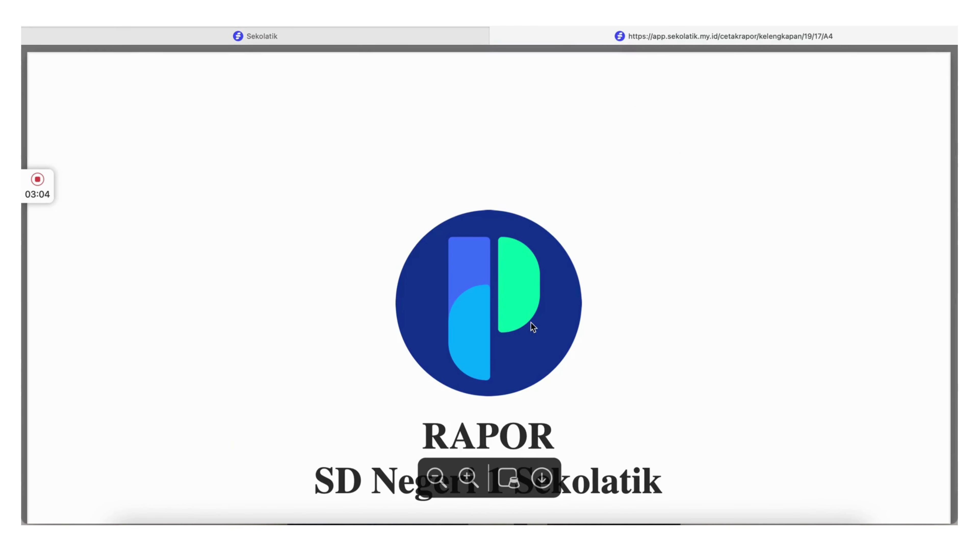
scroll(531, 323, down, 20)
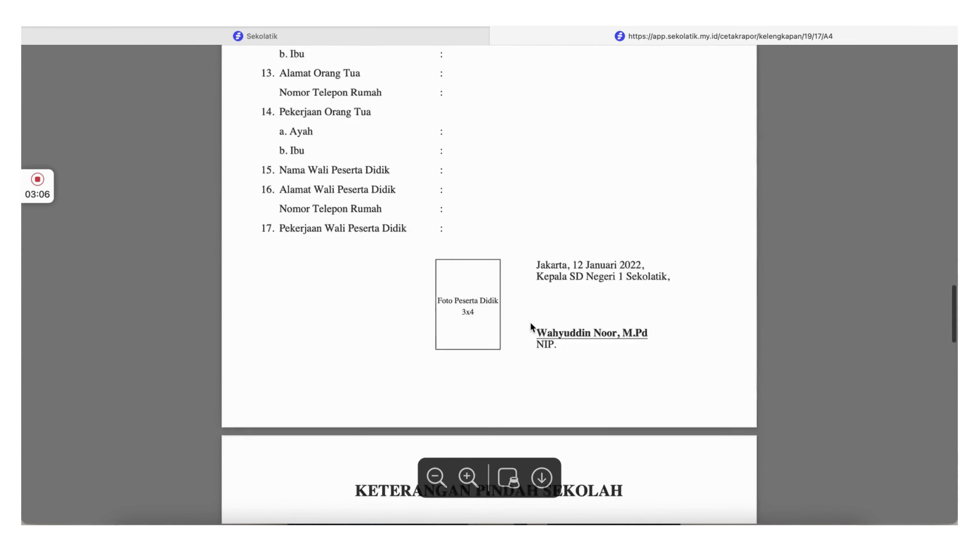
scroll(530, 324, down, 20)
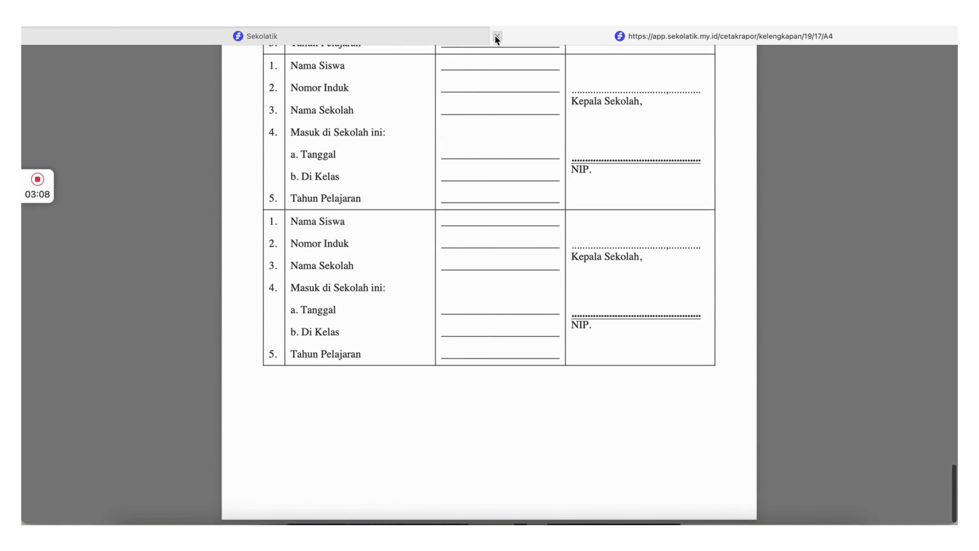
click(497, 36)
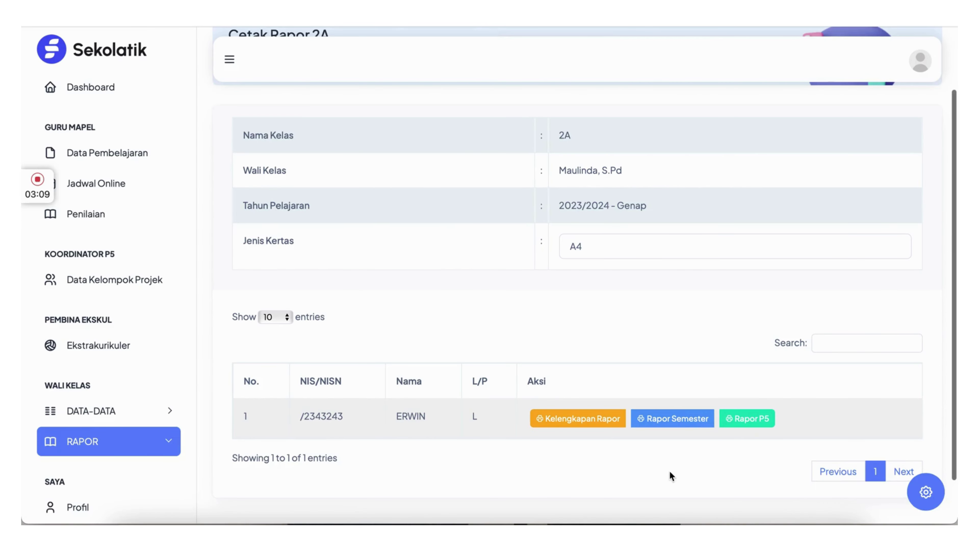
Open the student's A4 Rapor Semester, check the absences, homeroom note and promotion decision, and return to the class 2A printing page.
click(681, 422)
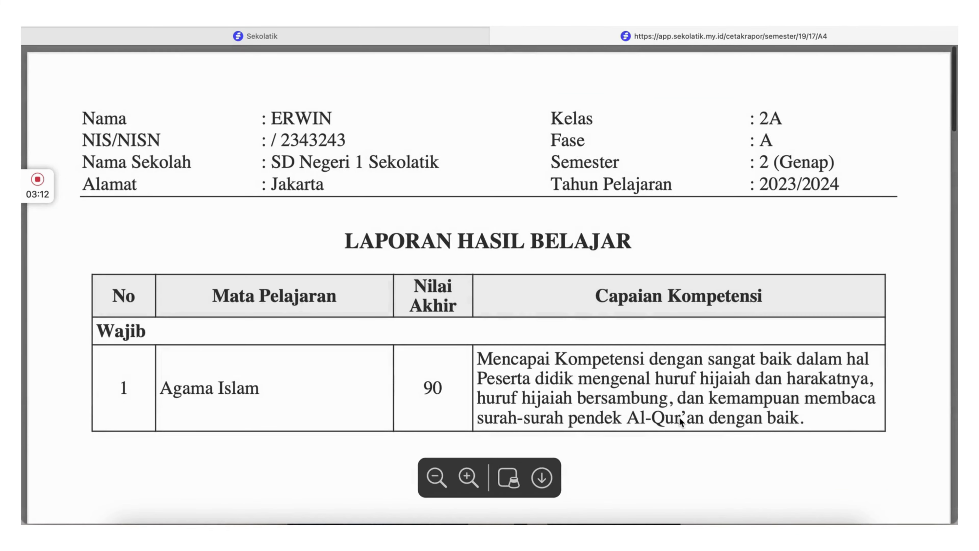
scroll(679, 419, down, 15)
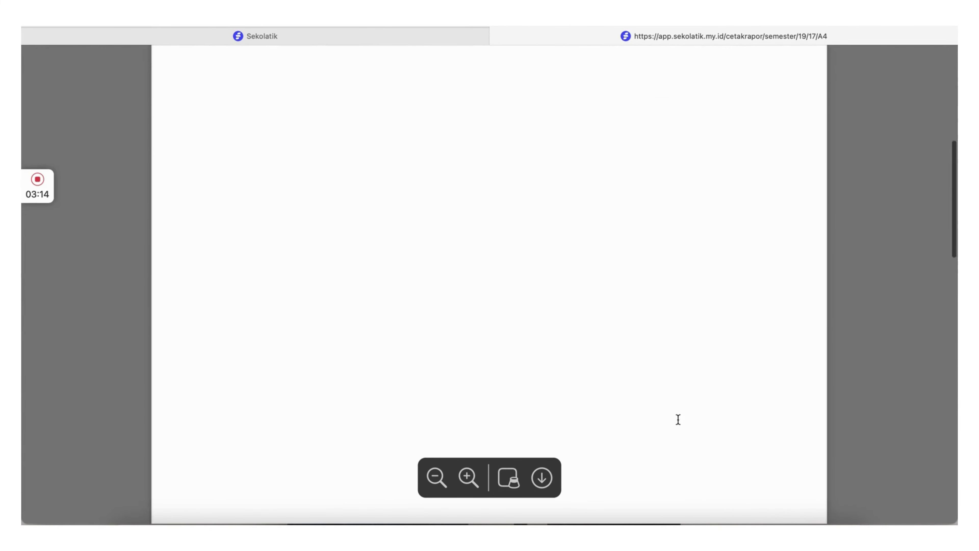
scroll(678, 419, up, 1)
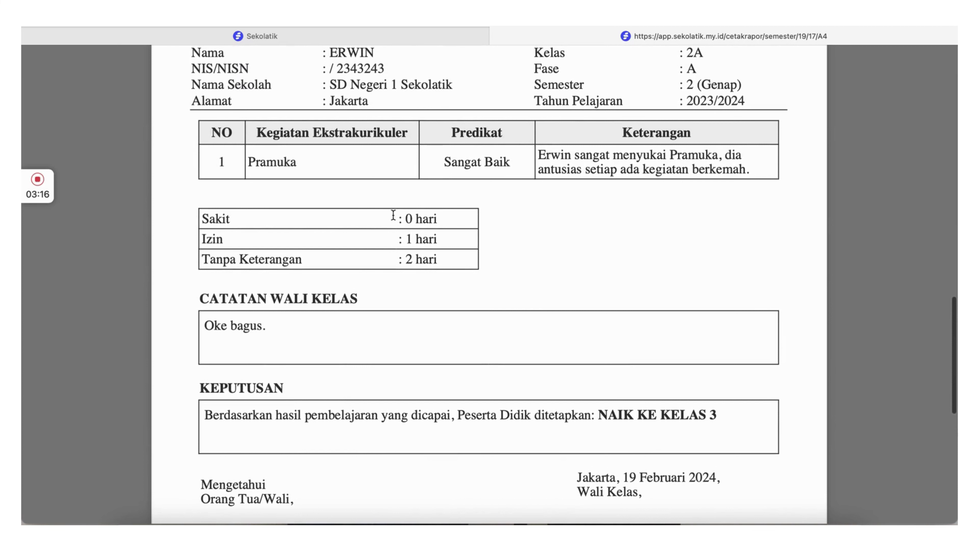
drag(406, 232, 414, 267)
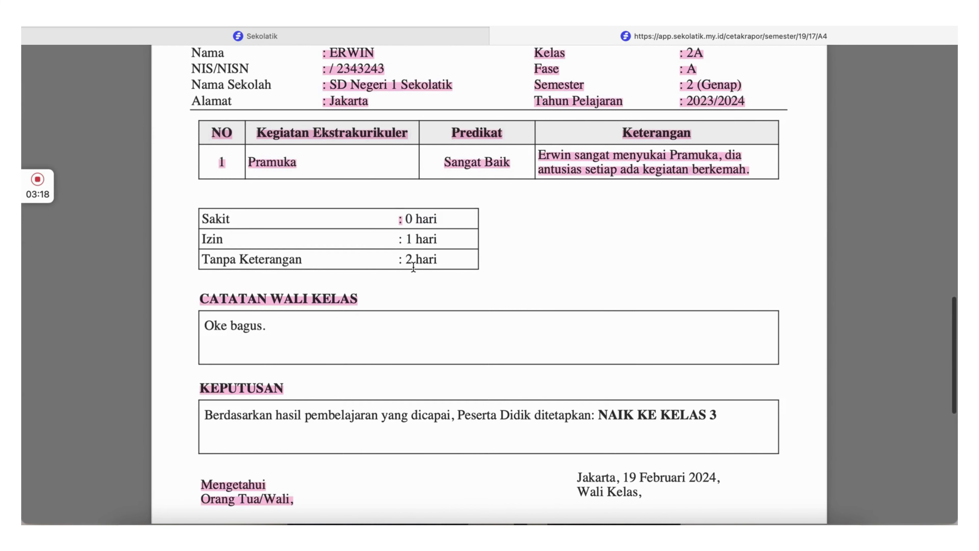
click(413, 268)
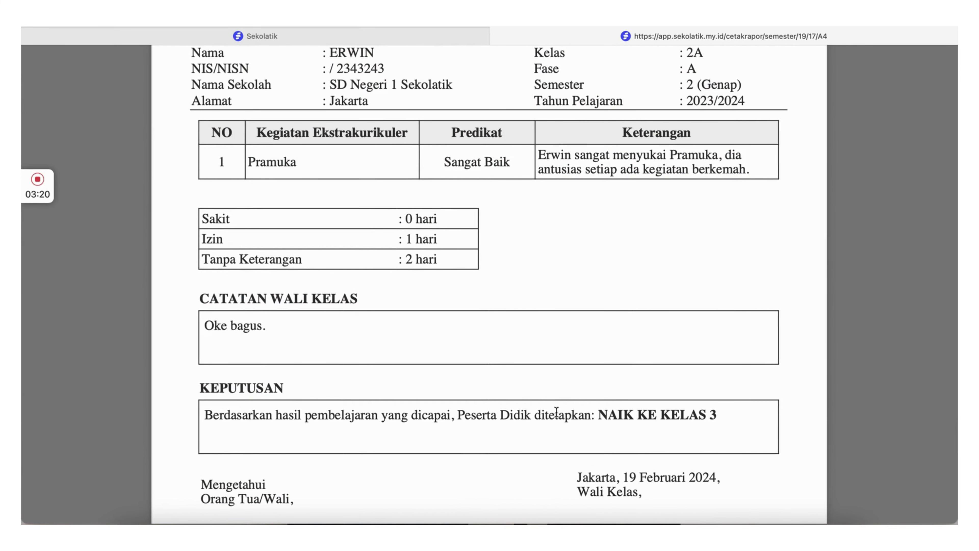
drag(606, 416, 662, 416)
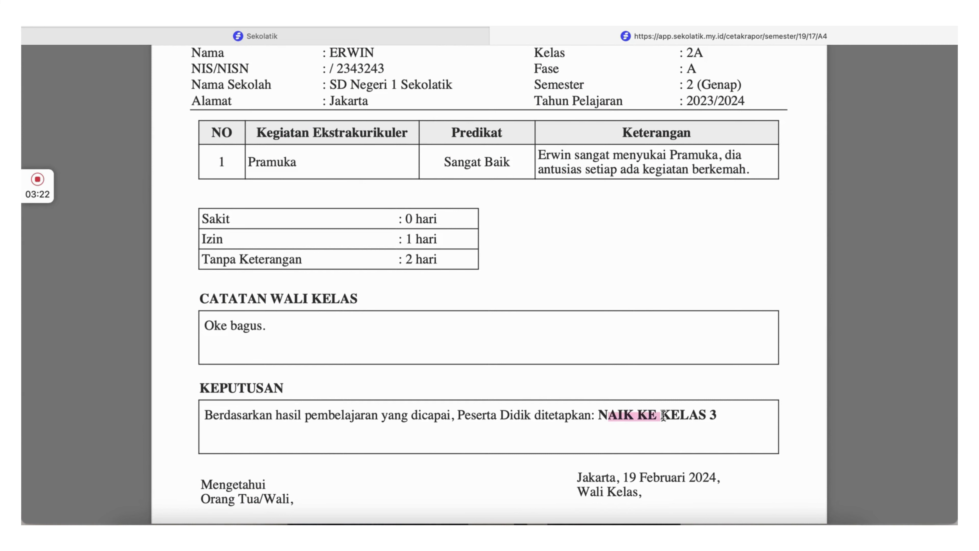
click(431, 35)
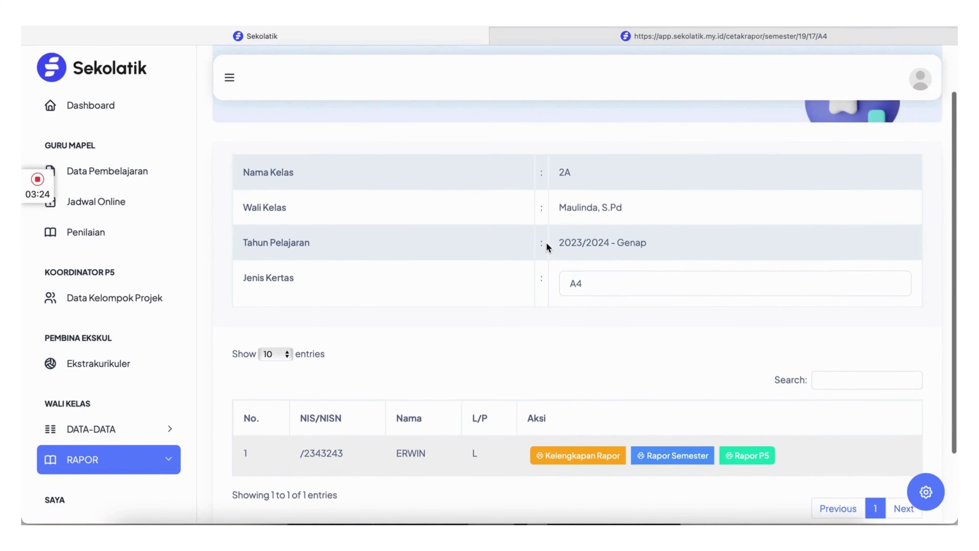
scroll(546, 241, up, 2)
scroll(546, 242, down, 4)
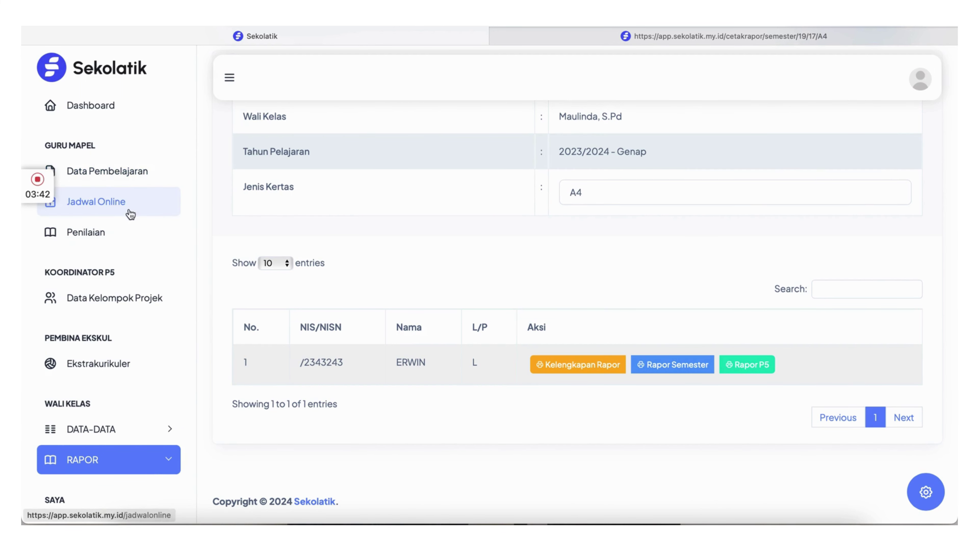
Open the final grade management page for Agama Islam in class 2A from the learning data.
click(142, 175)
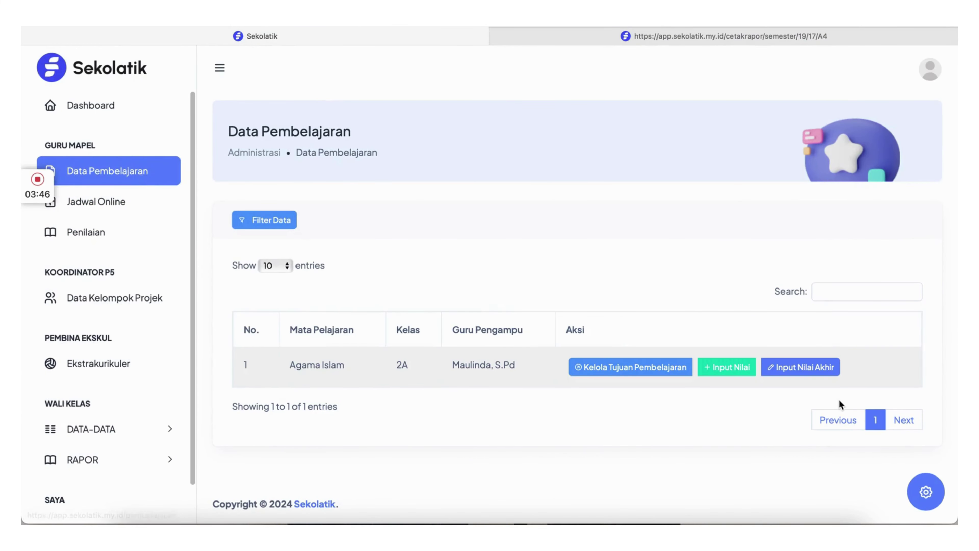
click(809, 375)
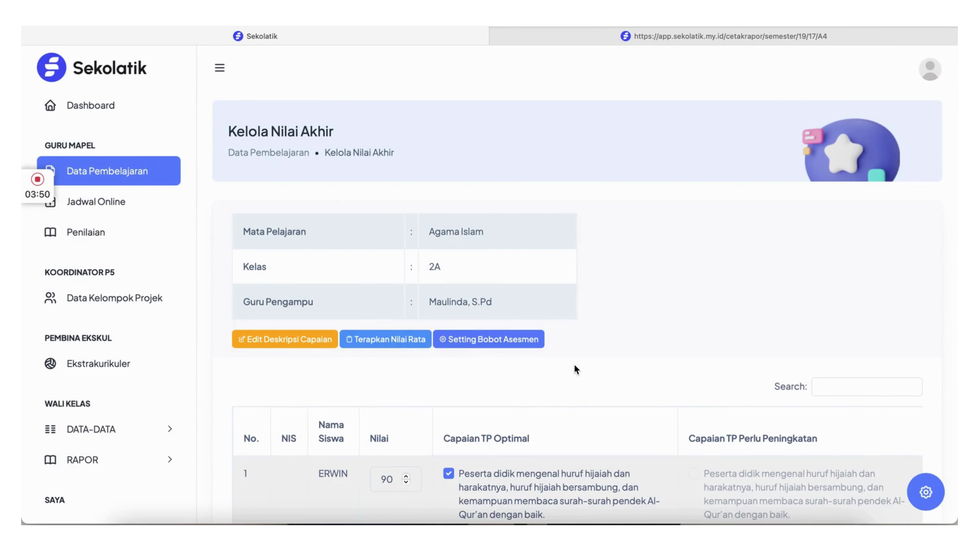
scroll(488, 365, down, 2)
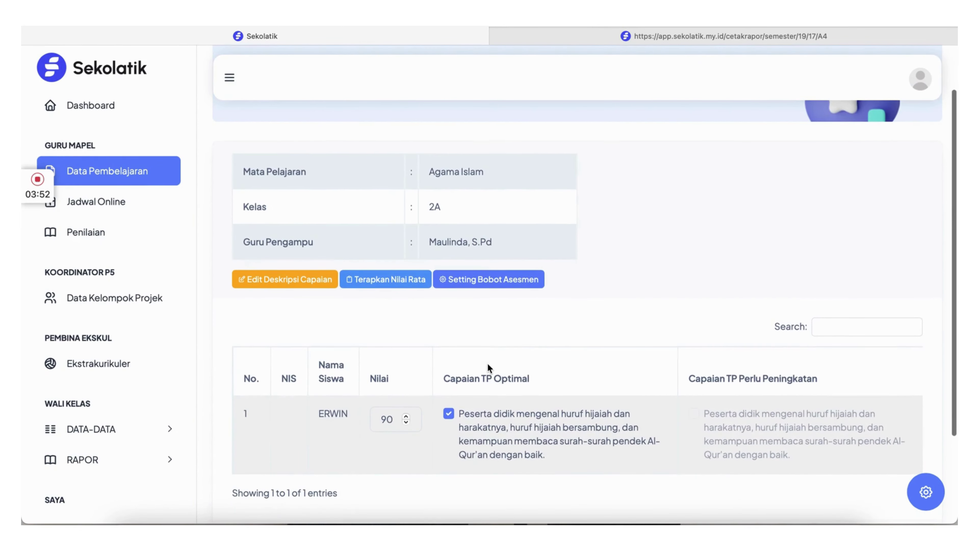
View the assessment weight settings for Agama Islam and return to the final grades.
click(491, 278)
scroll(285, 381, down, 1)
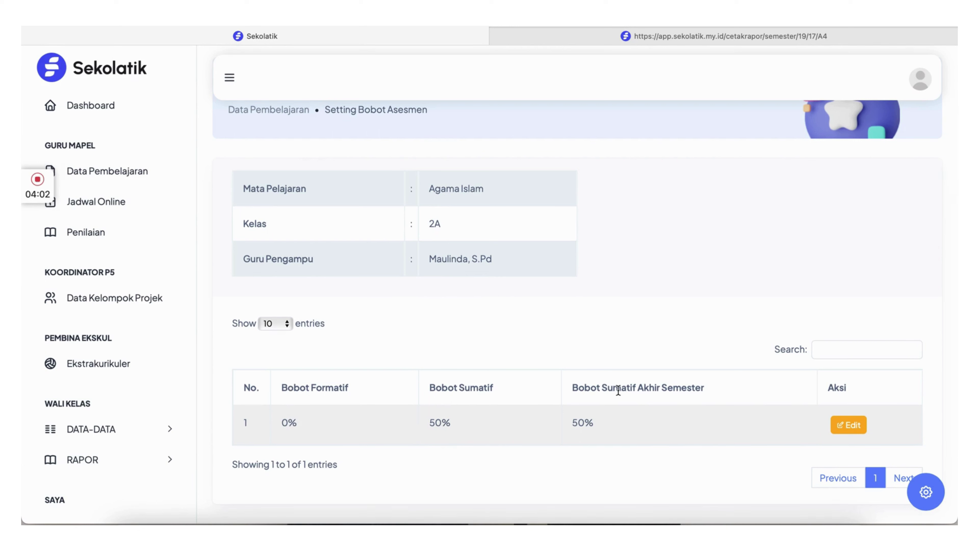
key(super+bracketleft)
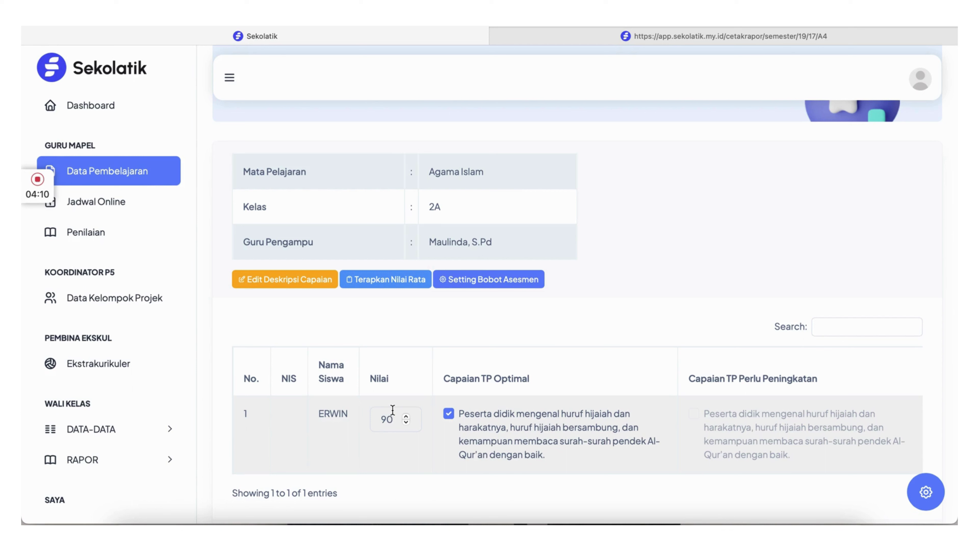
Clear and reselect the student's Capaian TP Optimal entry, and mark the final grade entries as filled in correctly.
click(449, 414)
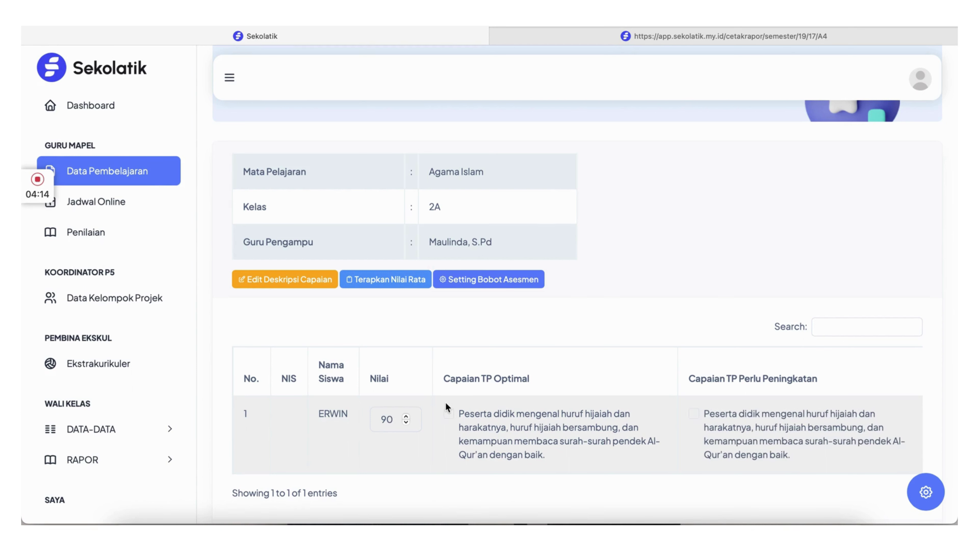
click(449, 414)
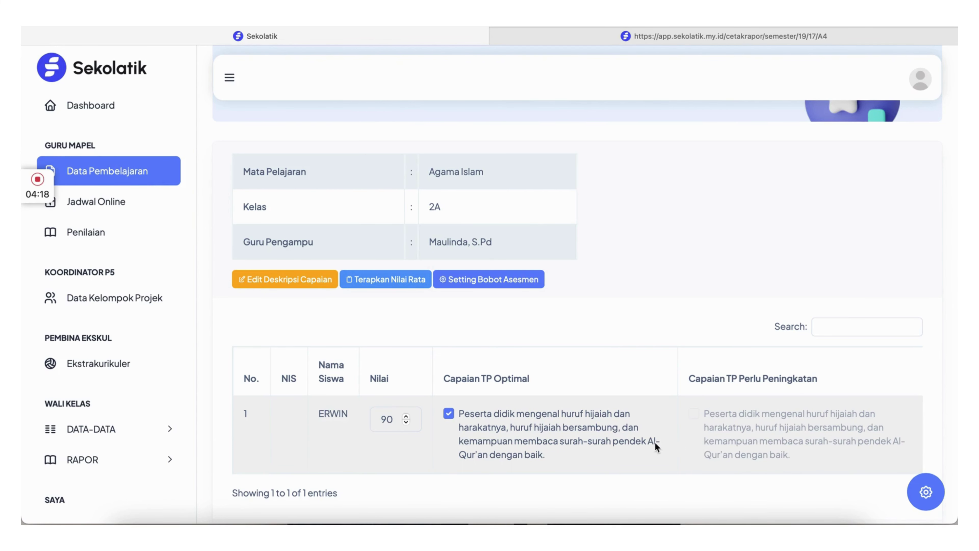
scroll(473, 447, down, 3)
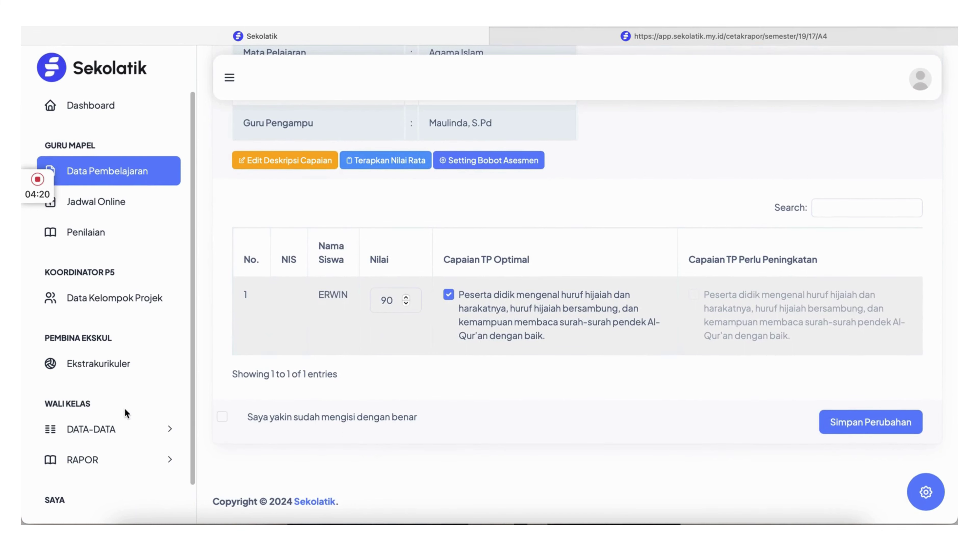
click(220, 414)
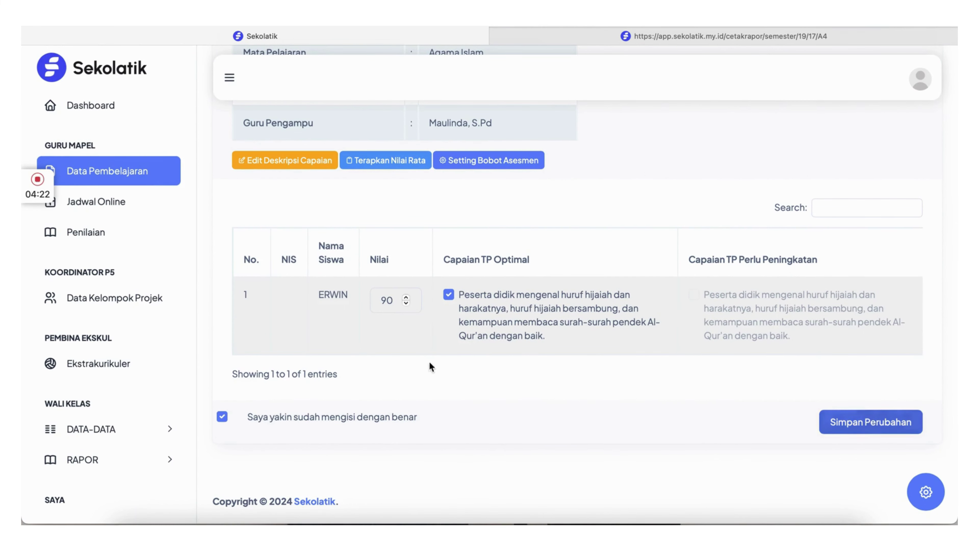
Return to Cetak Rapor and open the printing details for class 2A.
click(99, 429)
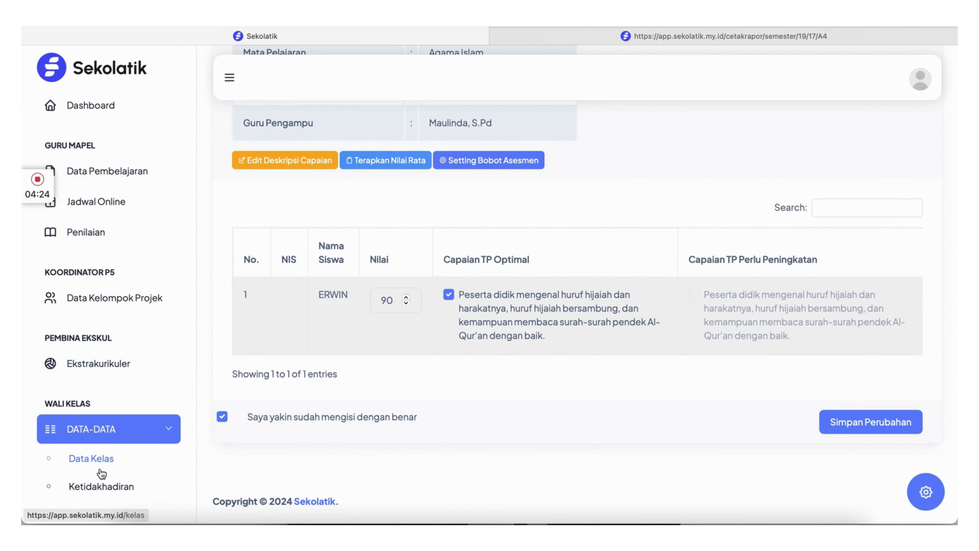
scroll(106, 487, down, 3)
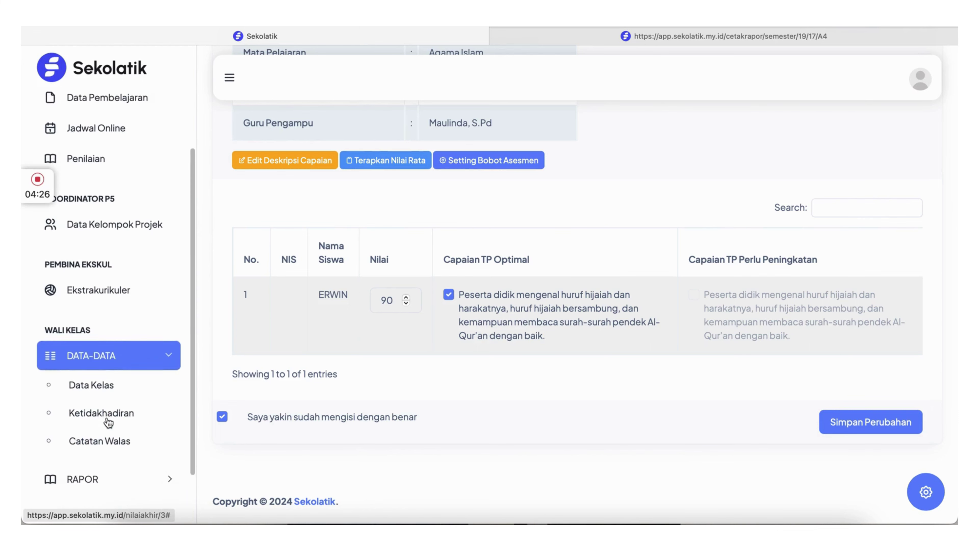
click(108, 451)
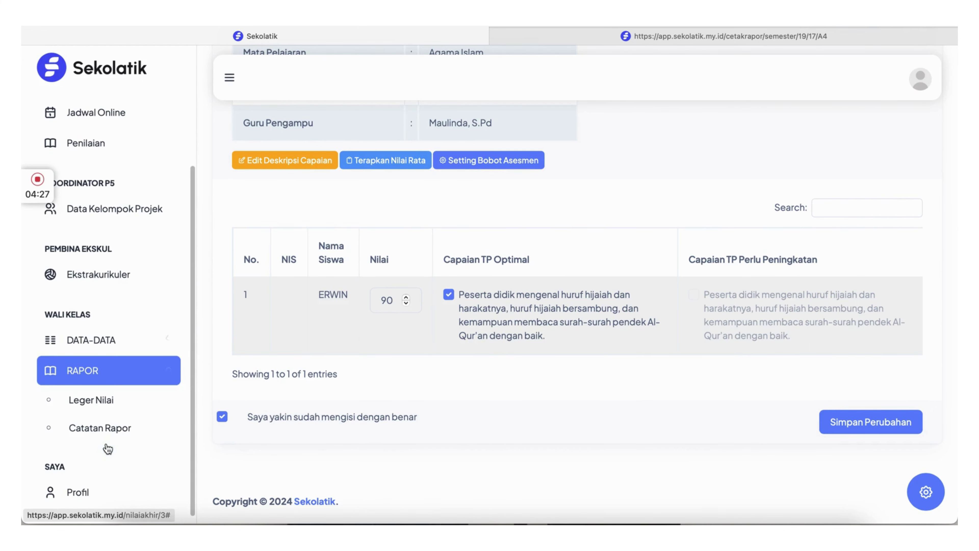
click(121, 426)
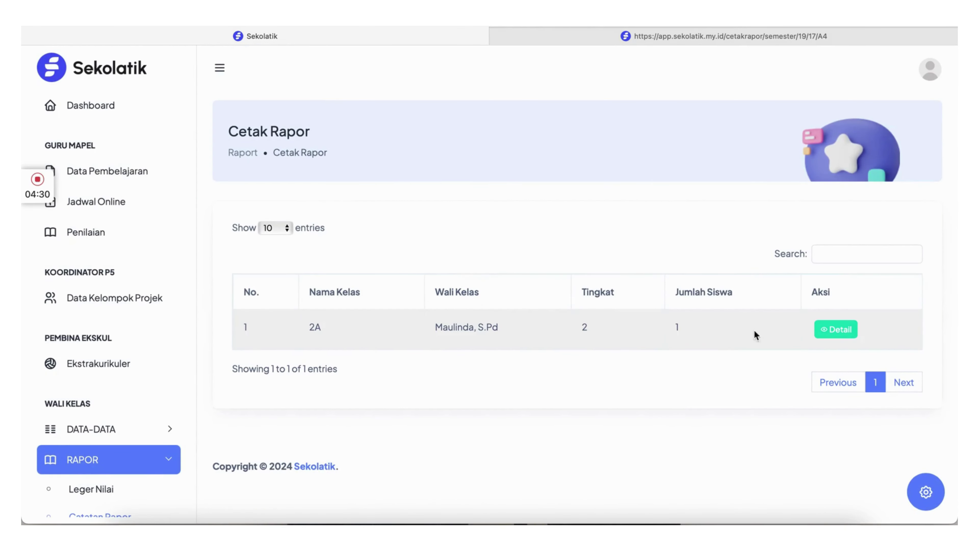
click(850, 330)
scroll(732, 438, down, 5)
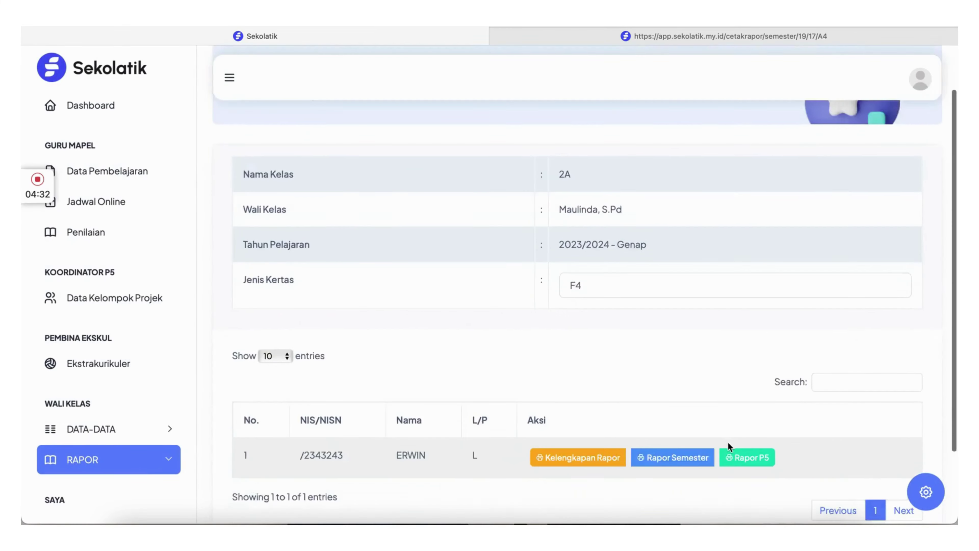
Open the student's Rapor Semester in F4, check the Capaian Kompetensi description for Agama Islam, and return to the printing page.
click(674, 364)
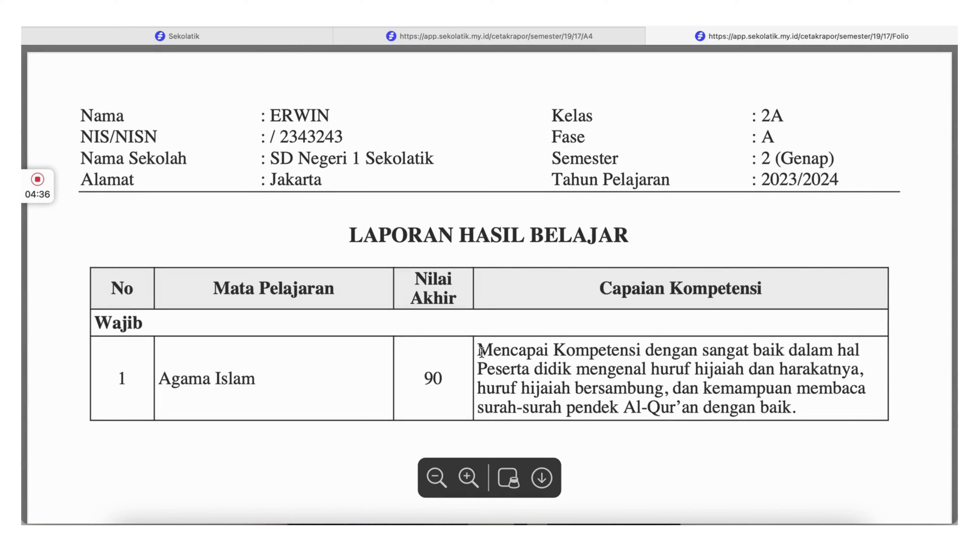
drag(570, 342, 810, 408)
click(816, 407)
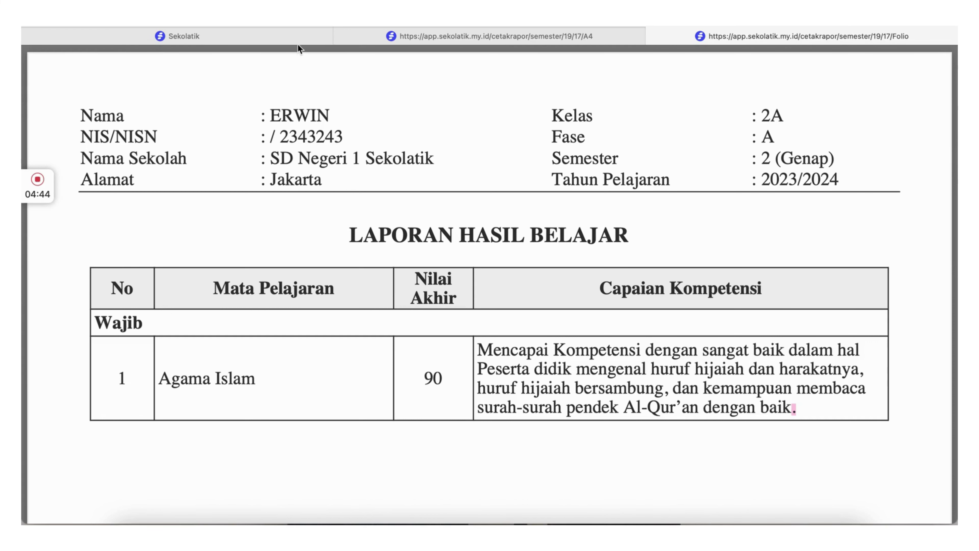
click(292, 36)
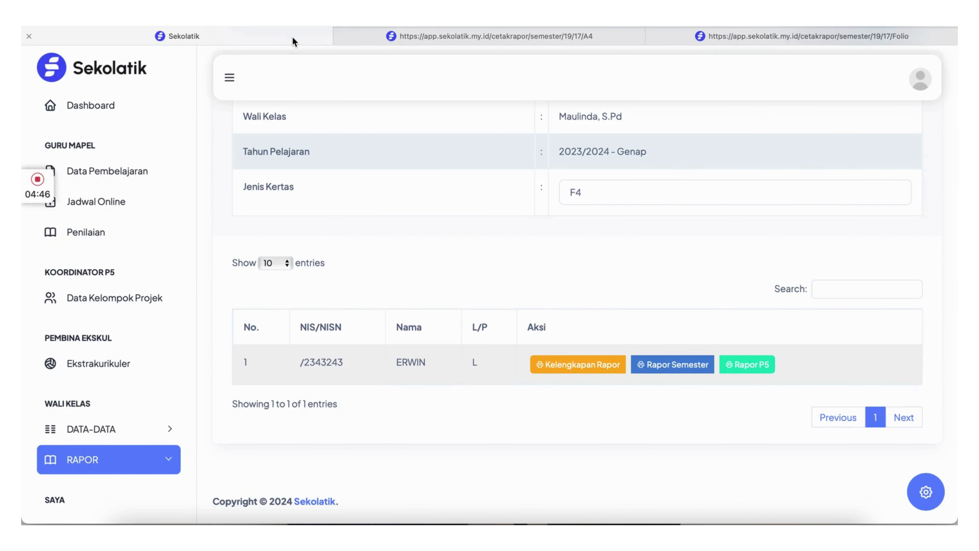